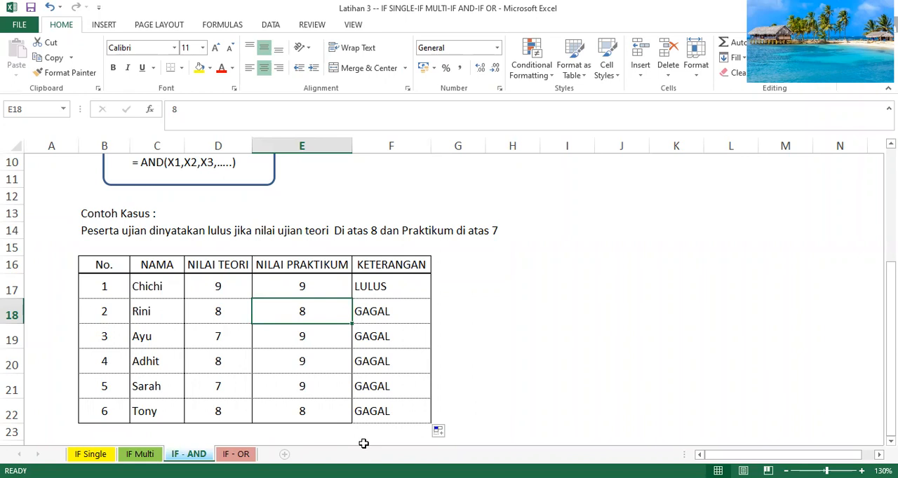
- Examine the KETERANGAN formulas against the NILAI TEORI and NILAI PRAKTIKUM scores in rows 17 to 22 of the IF - AND sheet
click(390, 285)
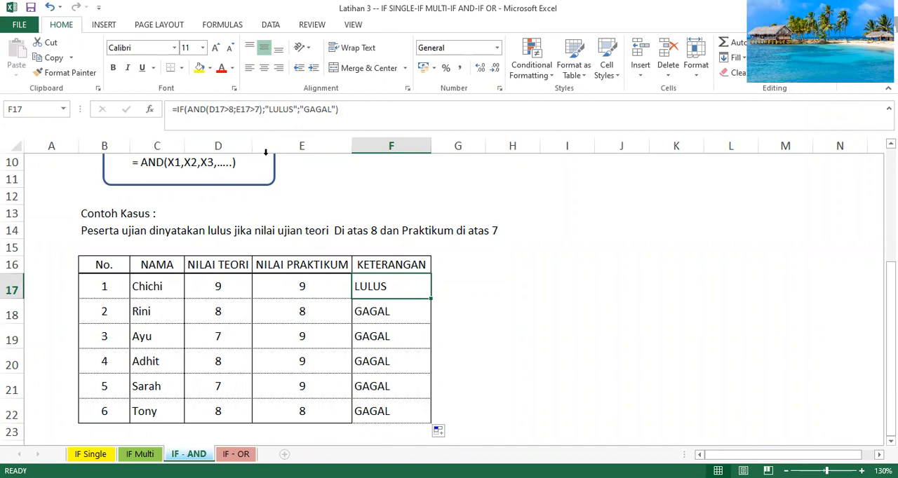
click(366, 309)
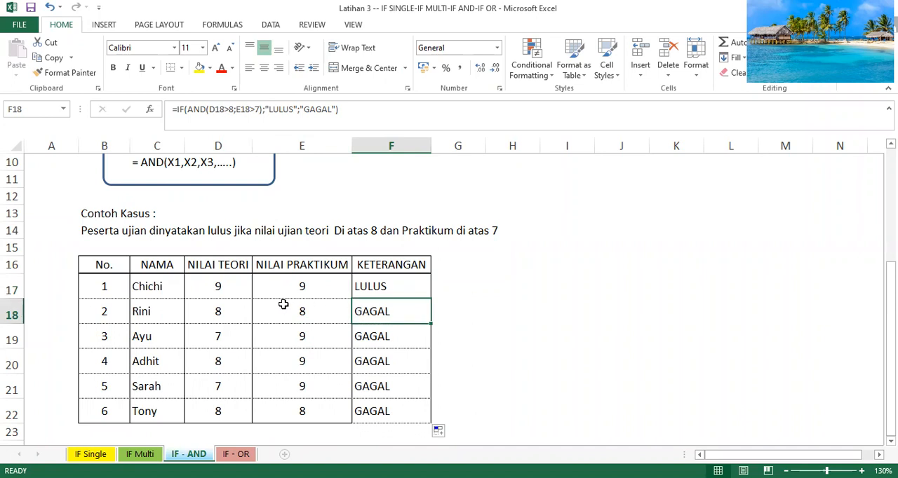
click(222, 310)
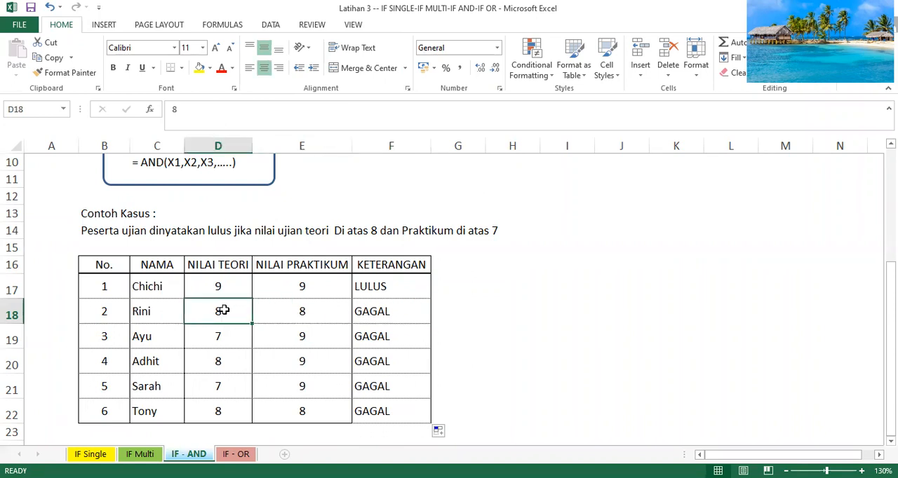
click(312, 309)
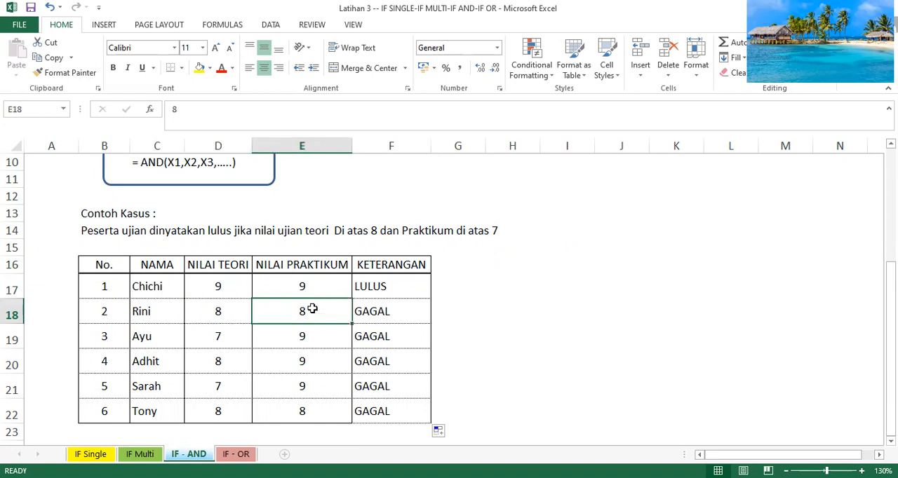
click(230, 309)
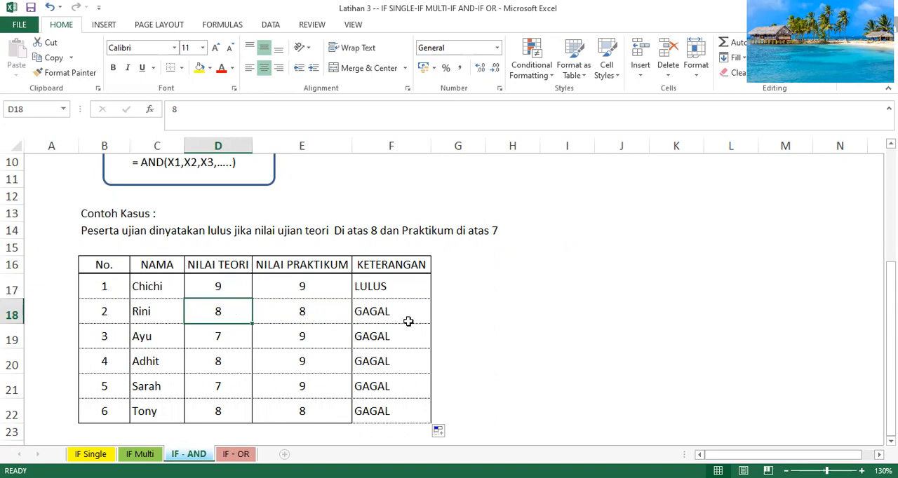
click(233, 339)
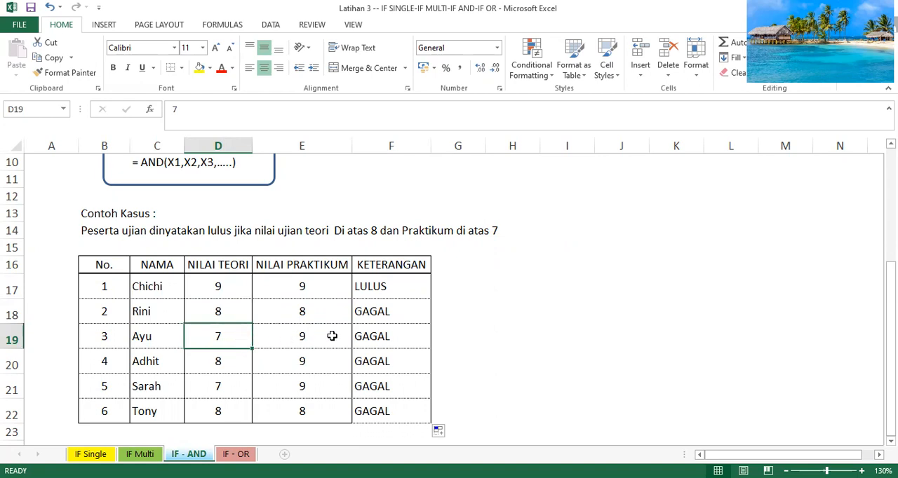
click(385, 337)
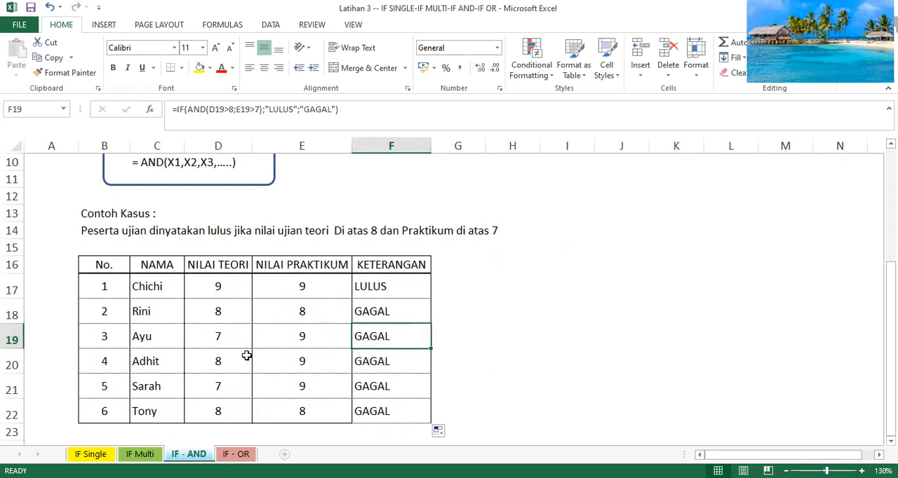
click(221, 361)
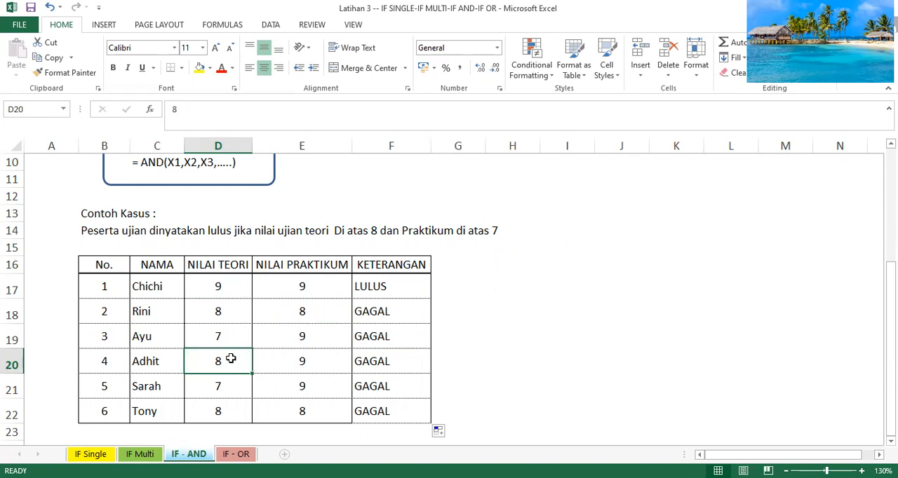
click(306, 362)
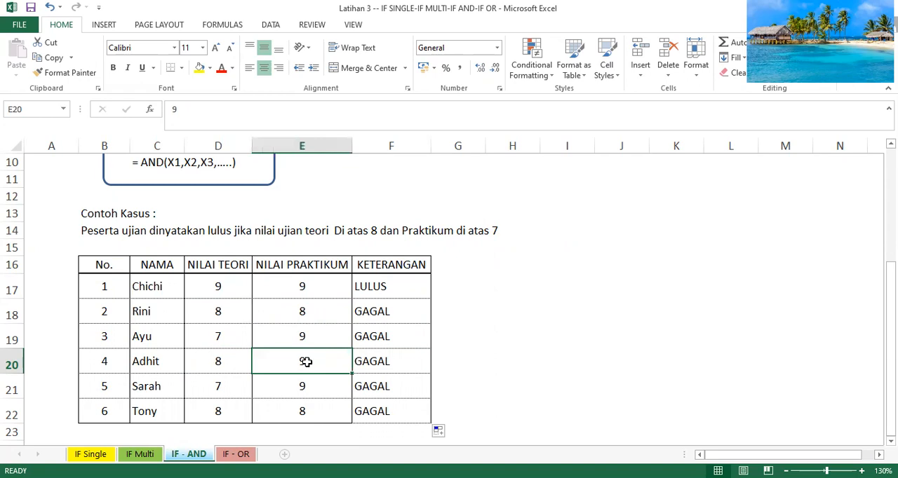
click(224, 365)
click(221, 380)
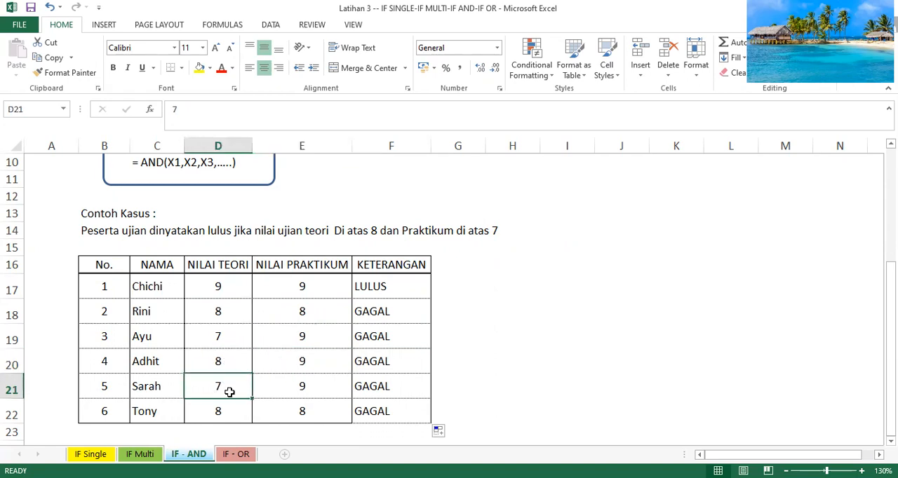
click(224, 407)
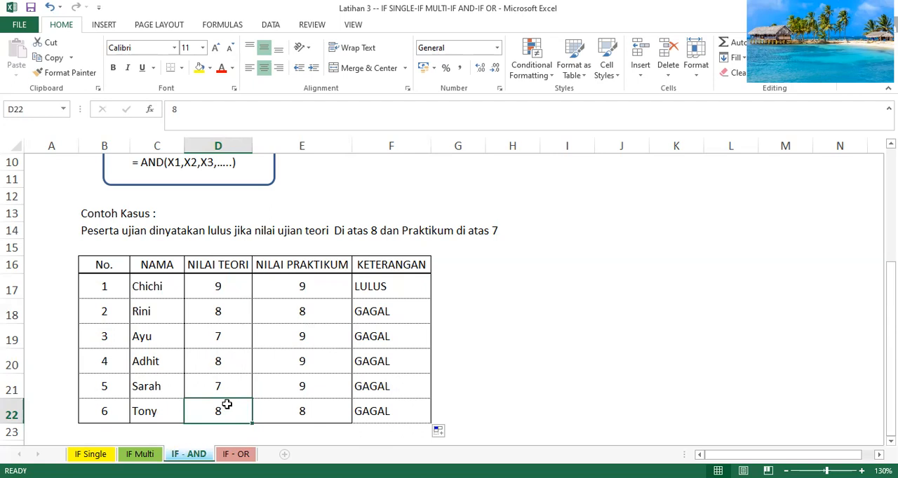
- Change the theory-score condition in the F17 formula to D17>=8
click(384, 285)
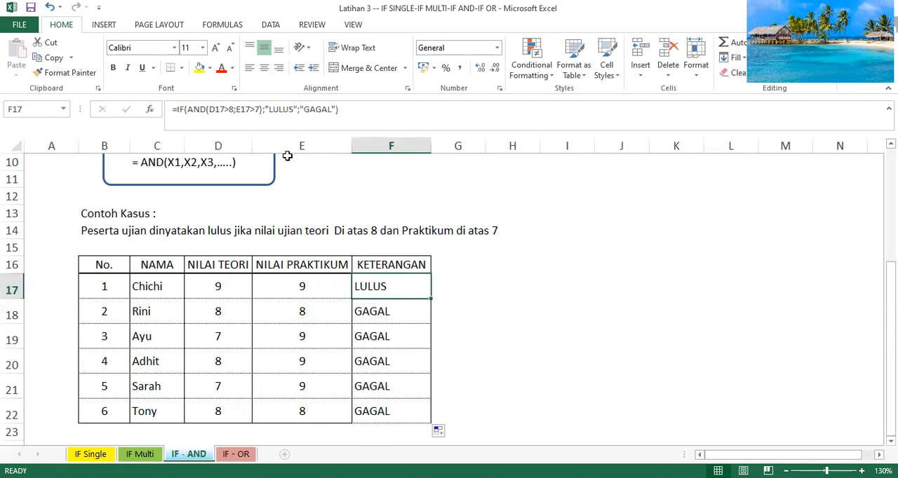
click(229, 108)
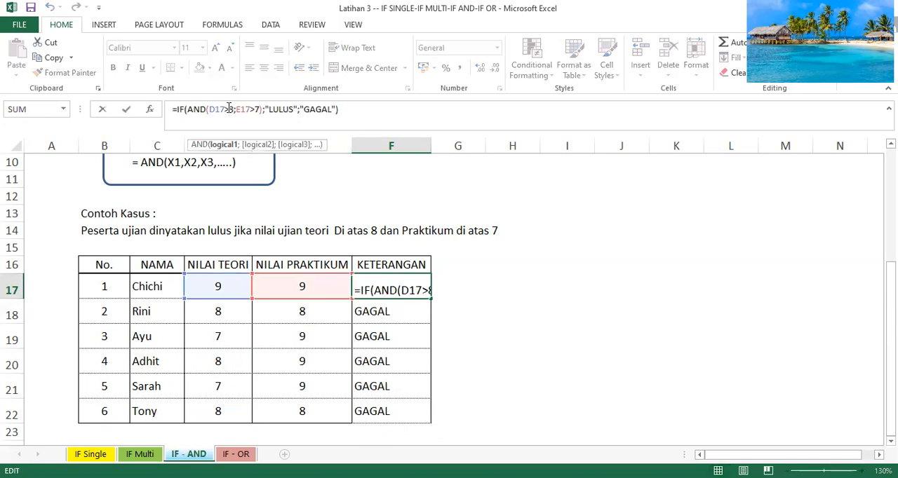
text(=)
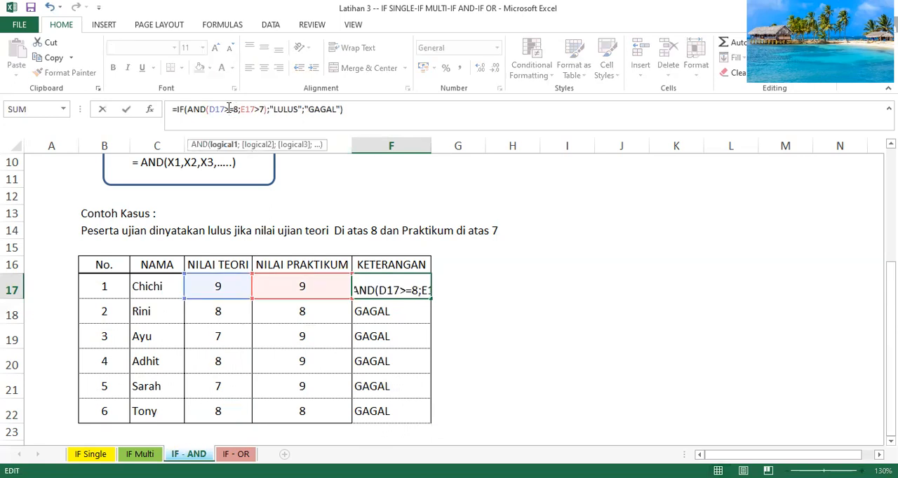
click(350, 109)
key(Return)
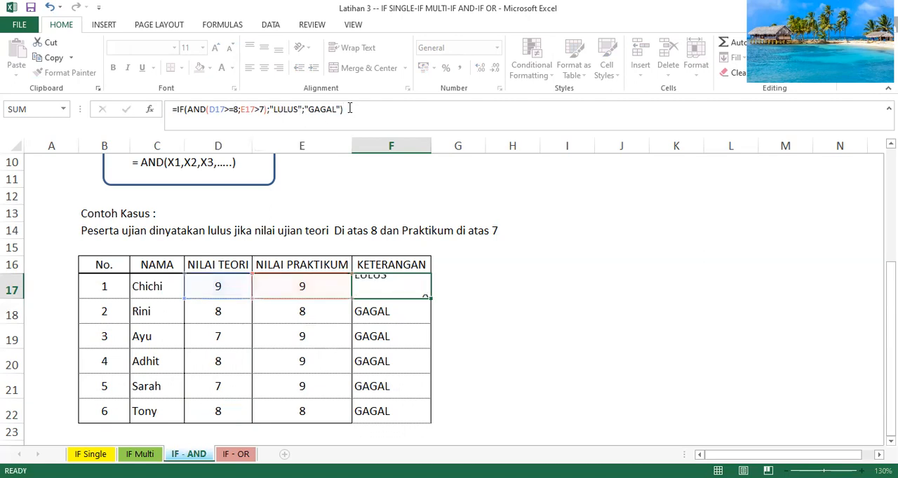
- Fill the revised F17 formula down through F22 and check the theory scores in D18 and D22
click(378, 284)
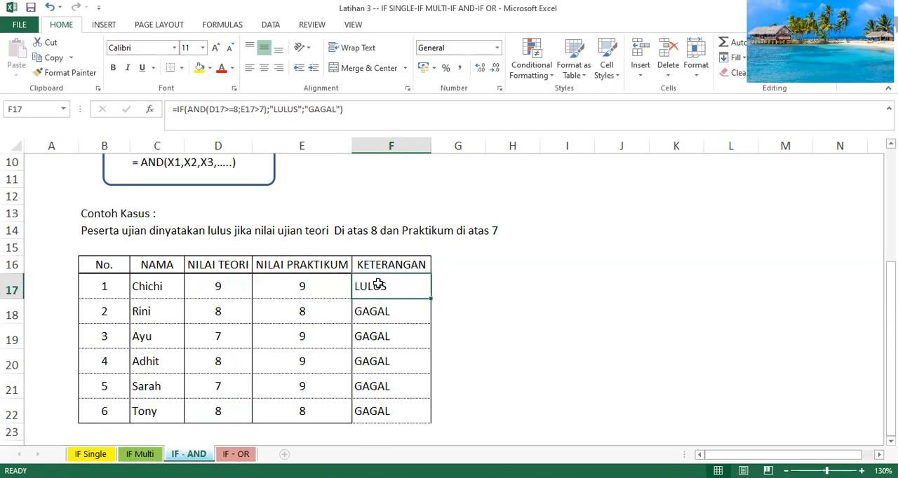
double_click(431, 300)
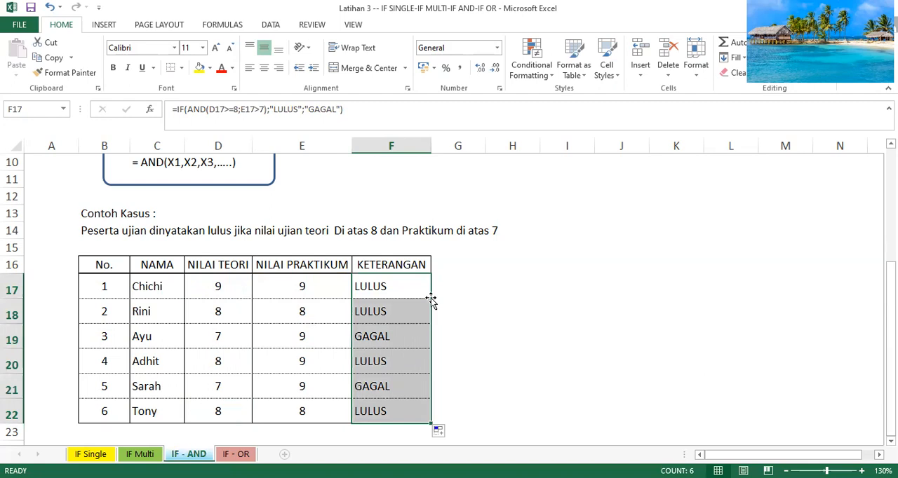
click(244, 315)
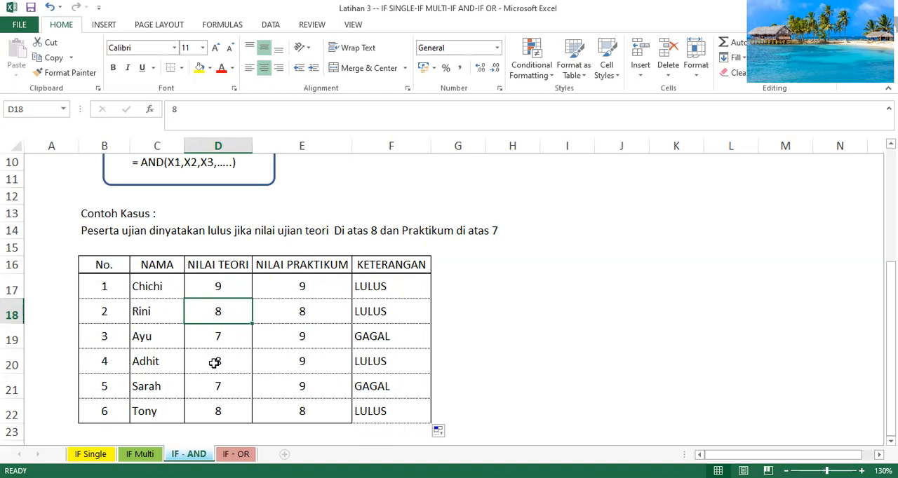
click(217, 414)
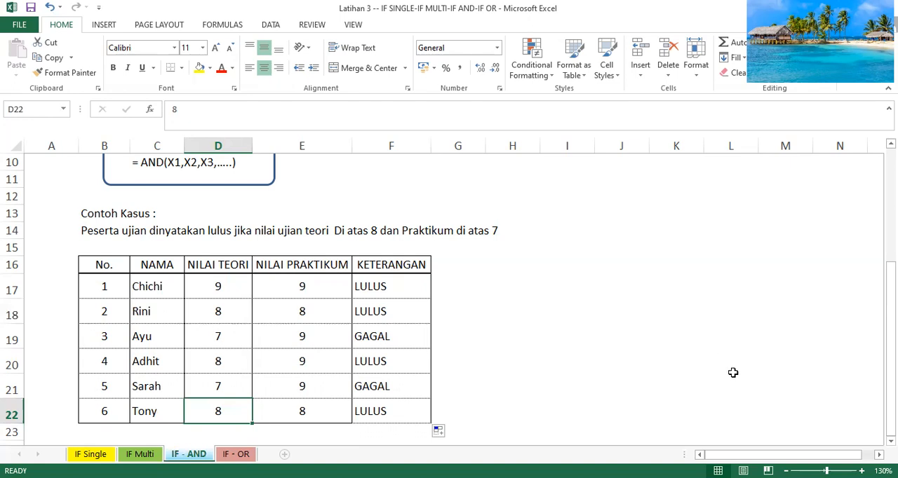
- Open the IF - OR sheet and review its OR function notes and the case table, enlarged to 95%
click(241, 455)
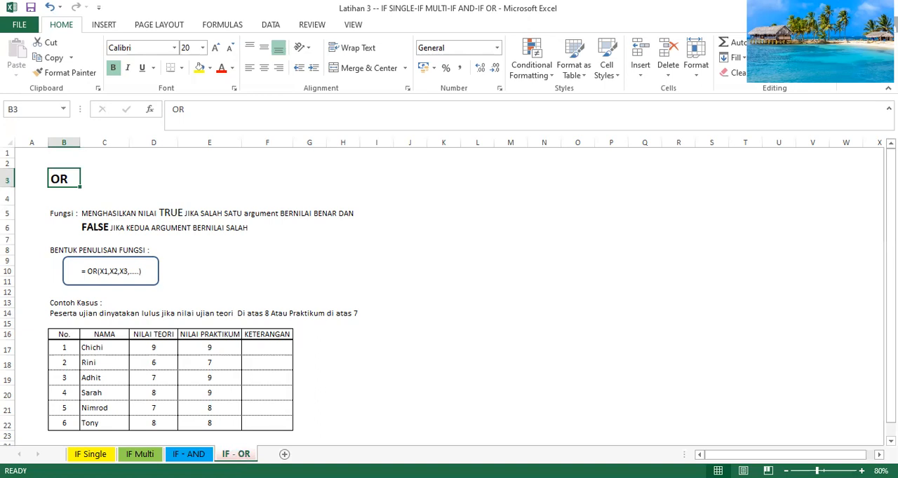
scroll(449, 296, up, 1)
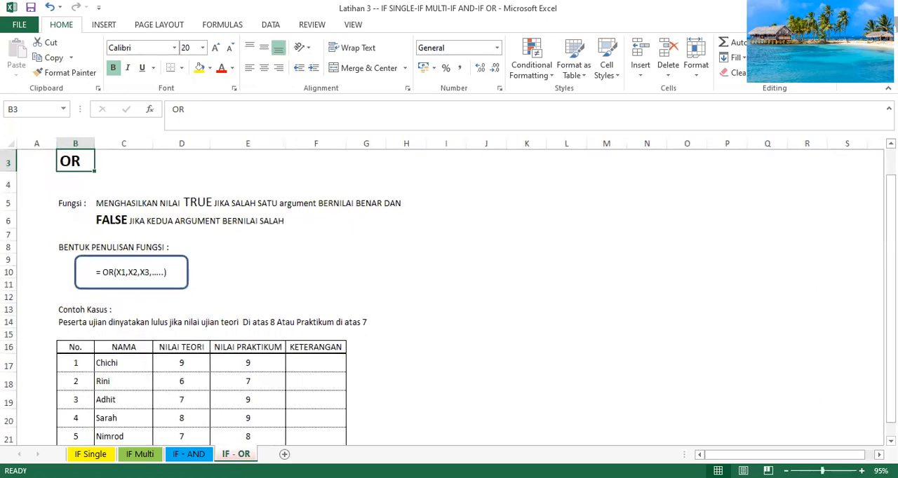
scroll(449, 296, down, 1)
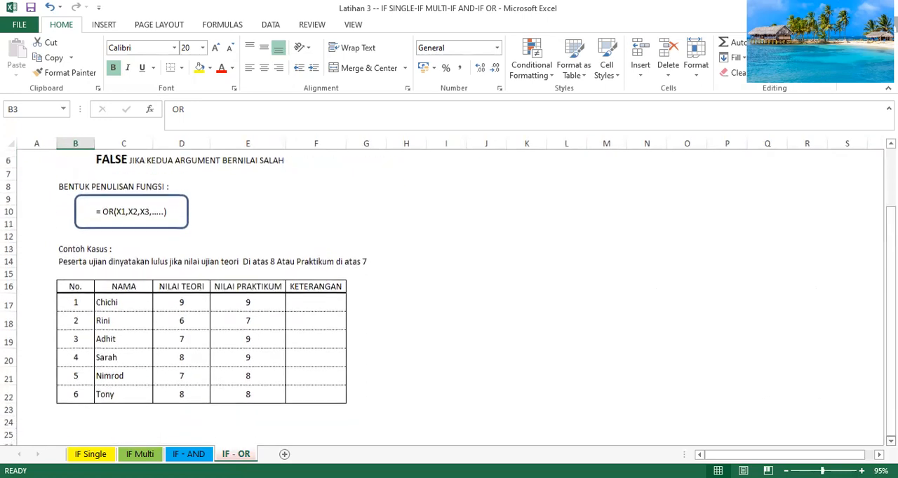
scroll(449, 296, down, 1)
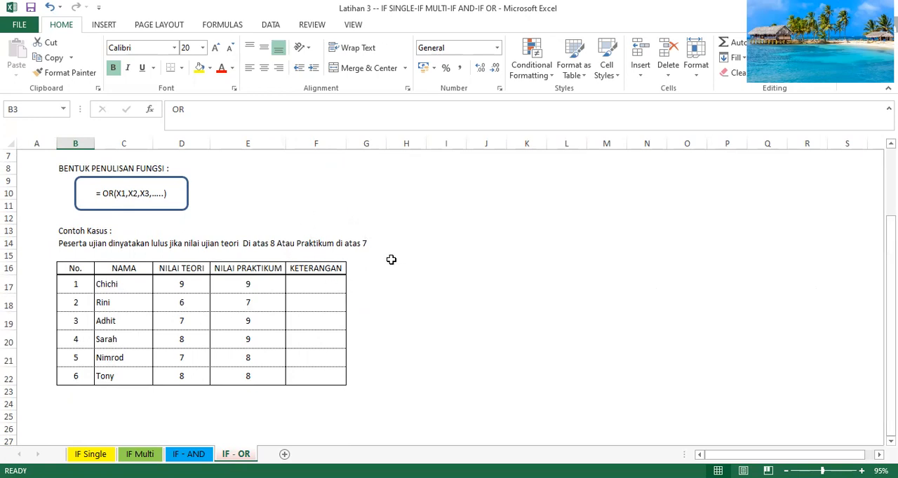
- Begin the KETERANGAN formula in F17 with an IF containing an OR test whose first condition is D17>8
click(327, 282)
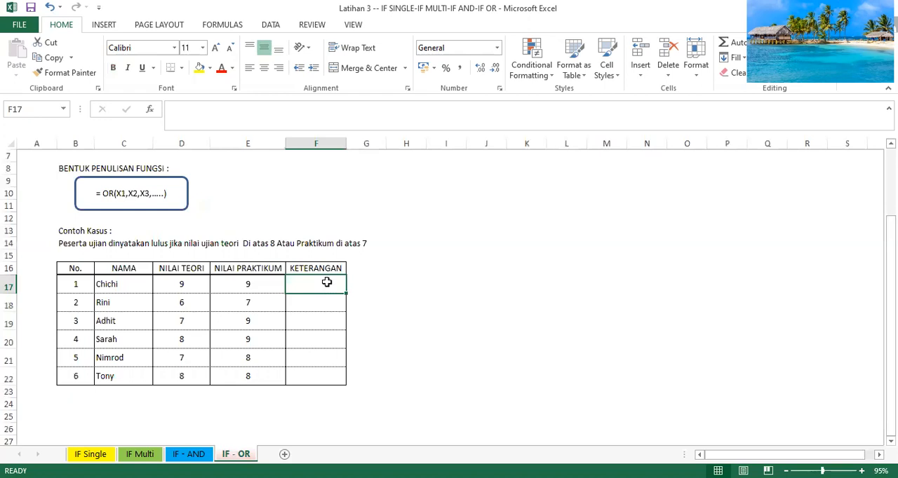
text(=)
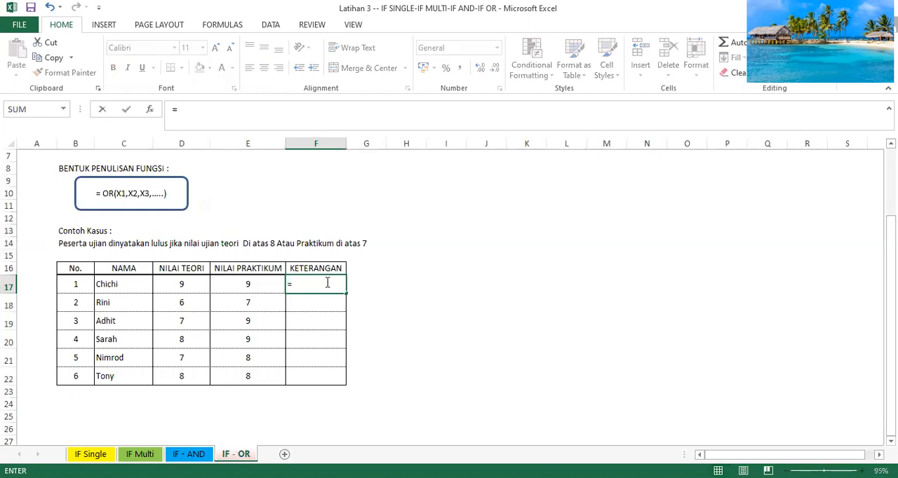
text(IF)
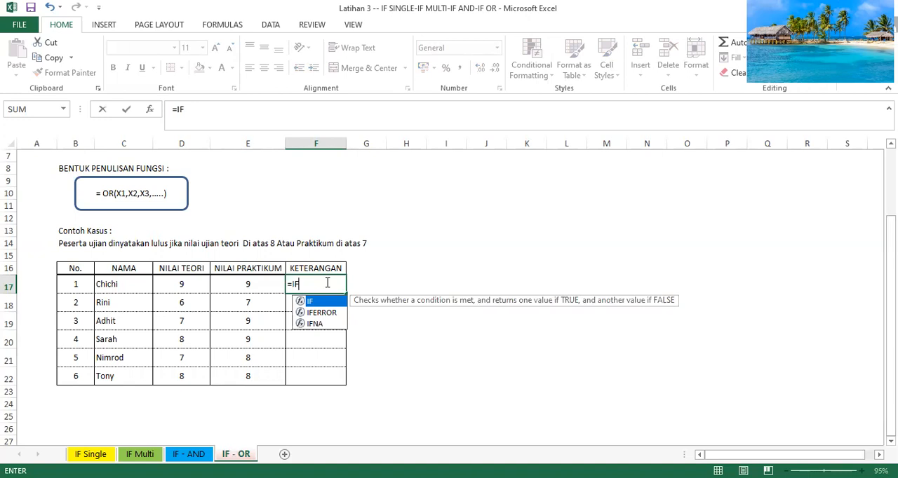
text(()
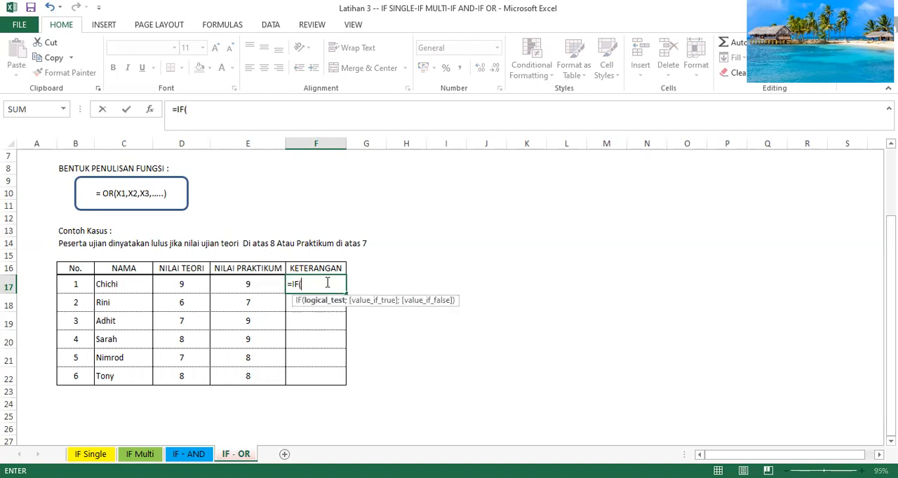
text(OR)
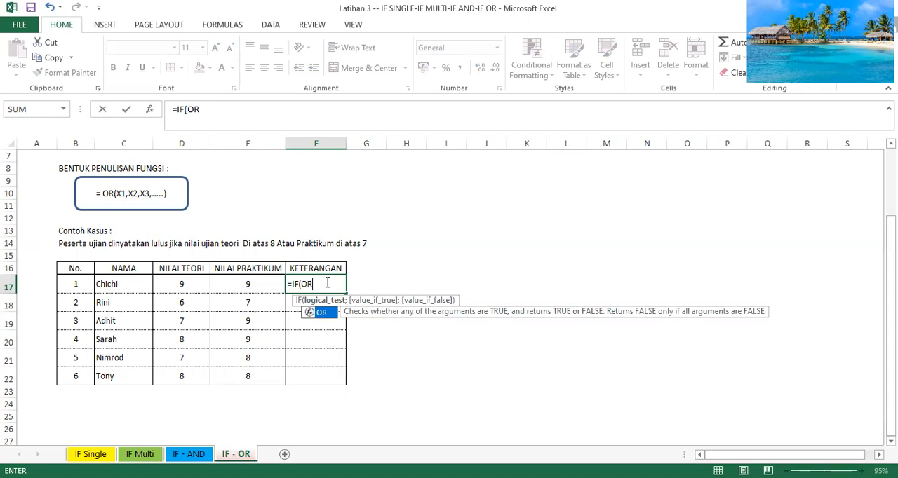
text(()
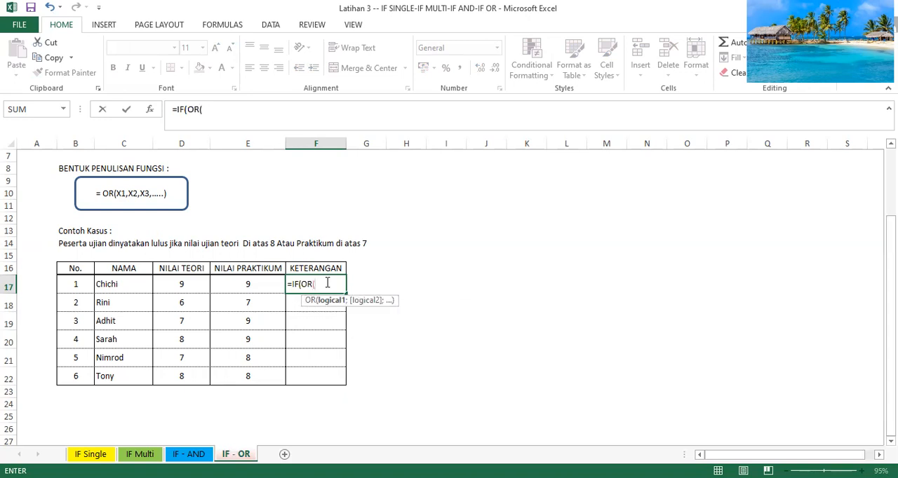
click(175, 285)
text(>8;)
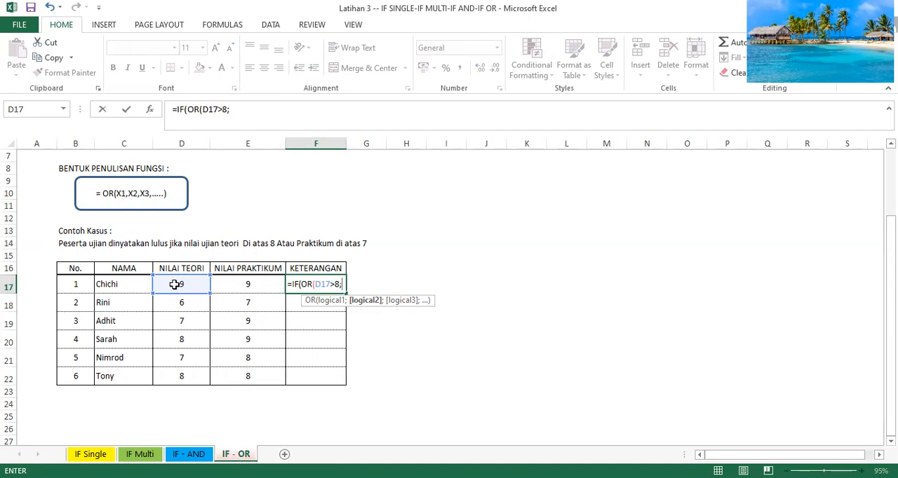
- Add E17>7 as the second condition of the OR test in F17 and close the test
click(226, 286)
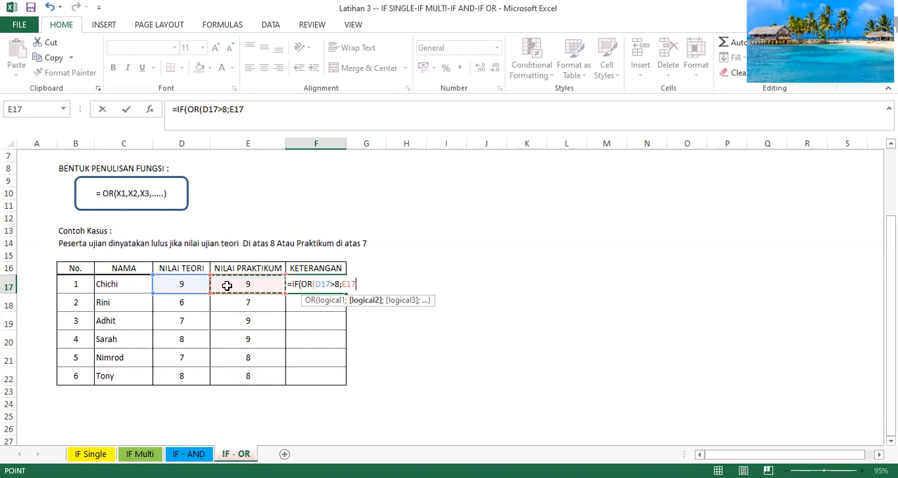
text(>)
text(7))
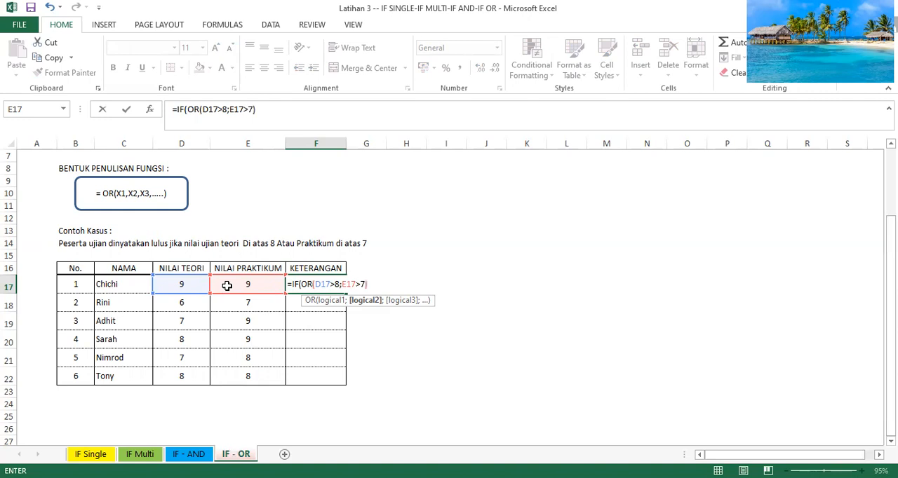
text(;)
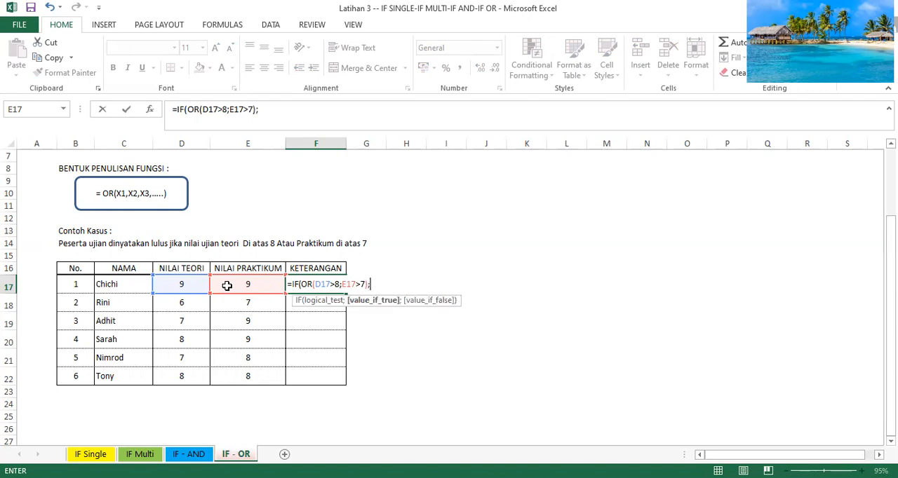
text("LULUS";)
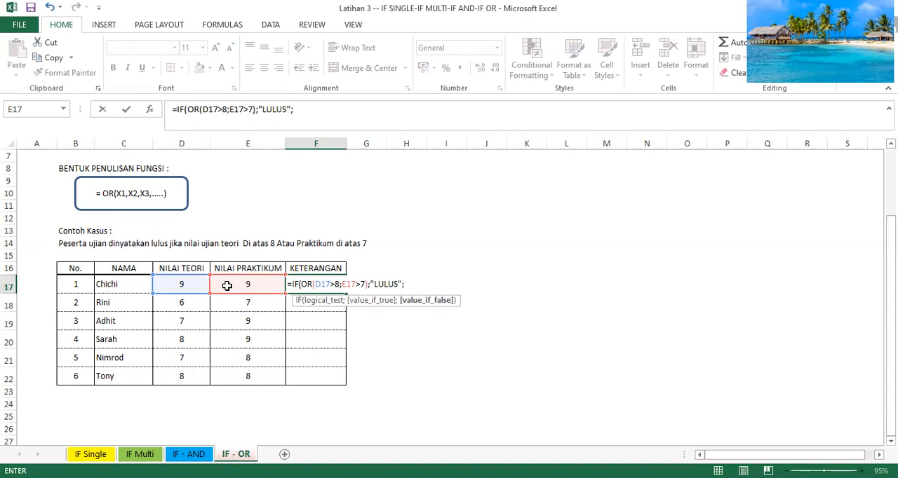
text(GAG)
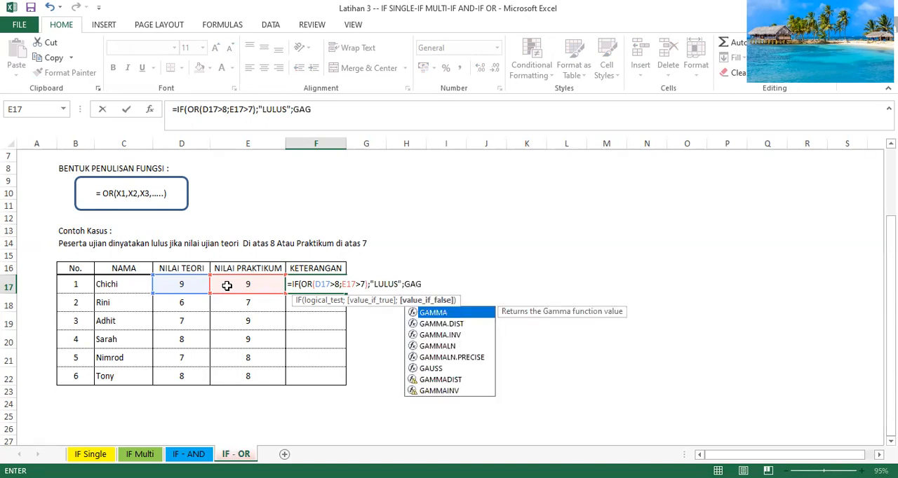
text(AL"))
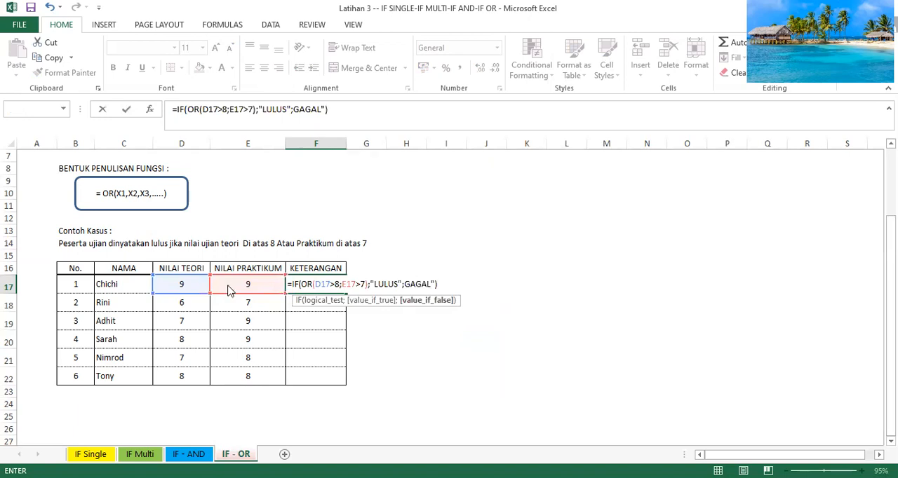
- Complete the F17 formula with "LULUS" as the true value and "GAGAL" as the false value, accepting the proposed quotation mark correction
key(Return)
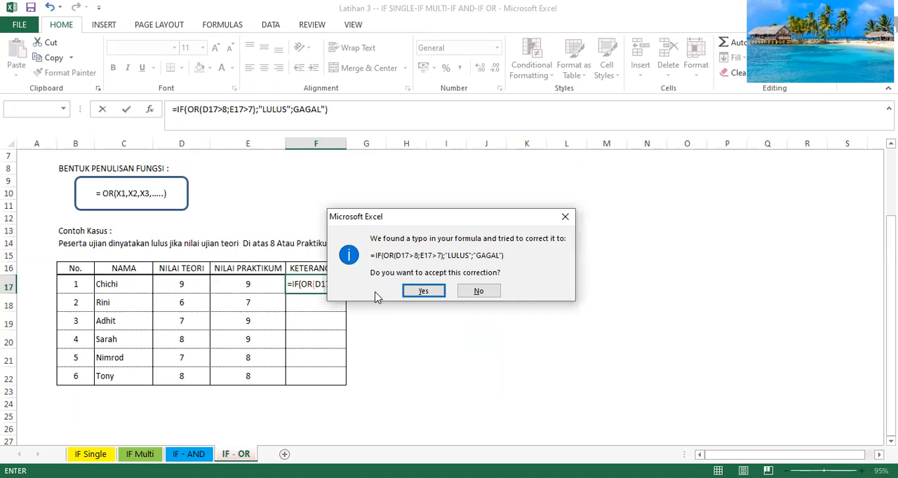
click(424, 291)
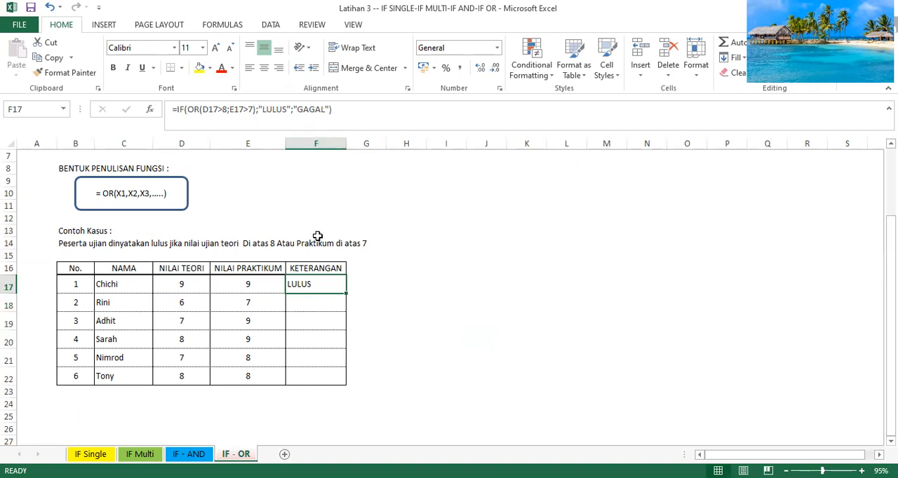
- Fill the F17 formula down the KETERANGAN column through F22, and reselect F17
double_click(347, 294)
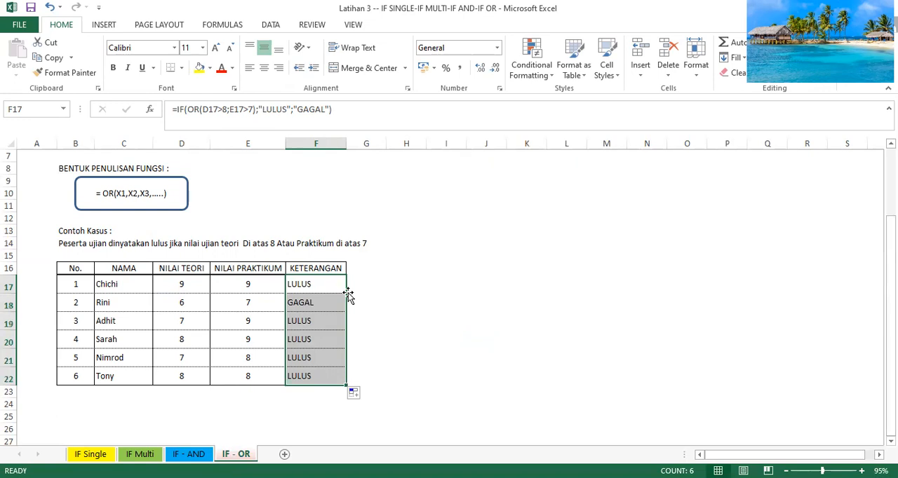
click(375, 282)
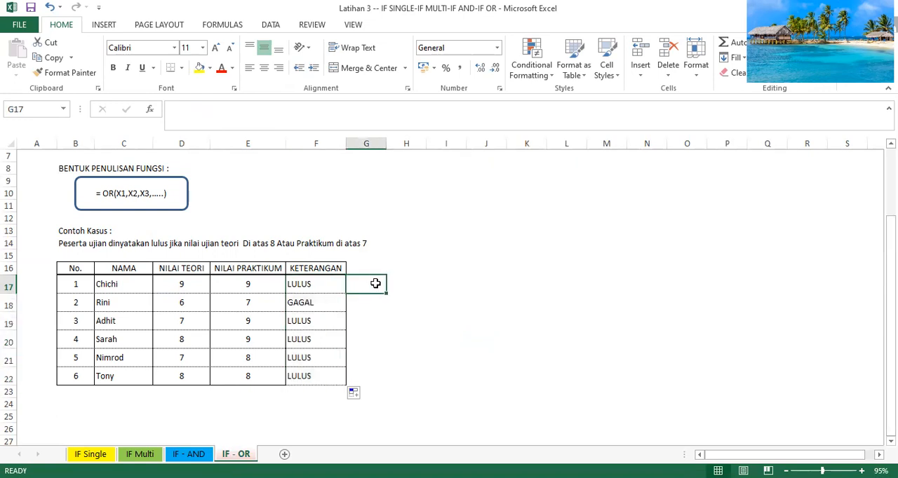
click(338, 283)
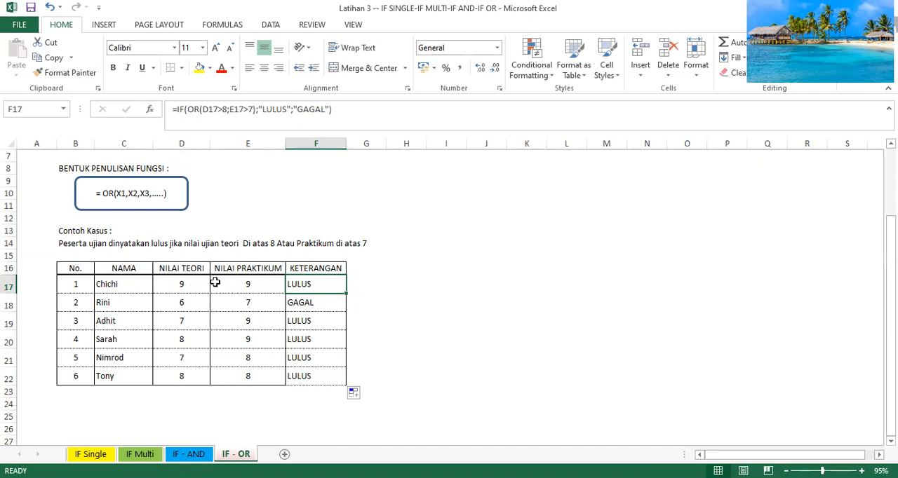
- Check the theory and practical scores and KETERANGAN results in rows 17 and 18 against the pass criteria in row 14
click(244, 285)
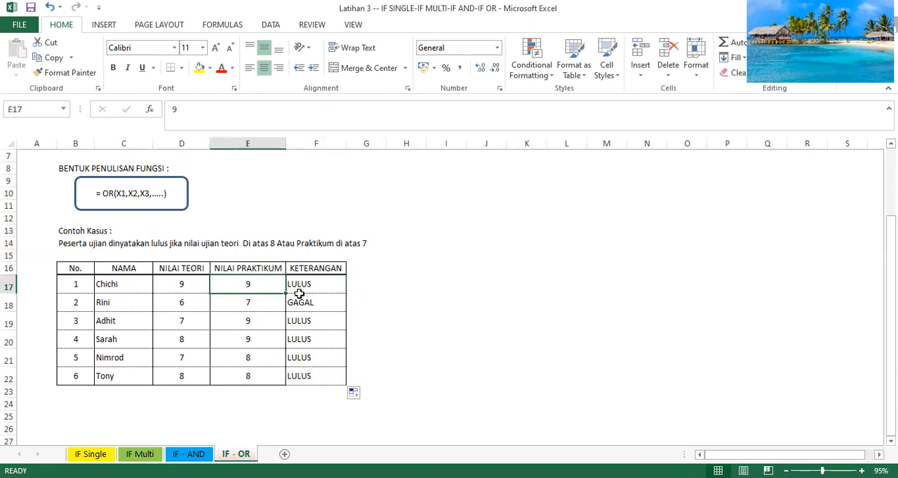
click(320, 284)
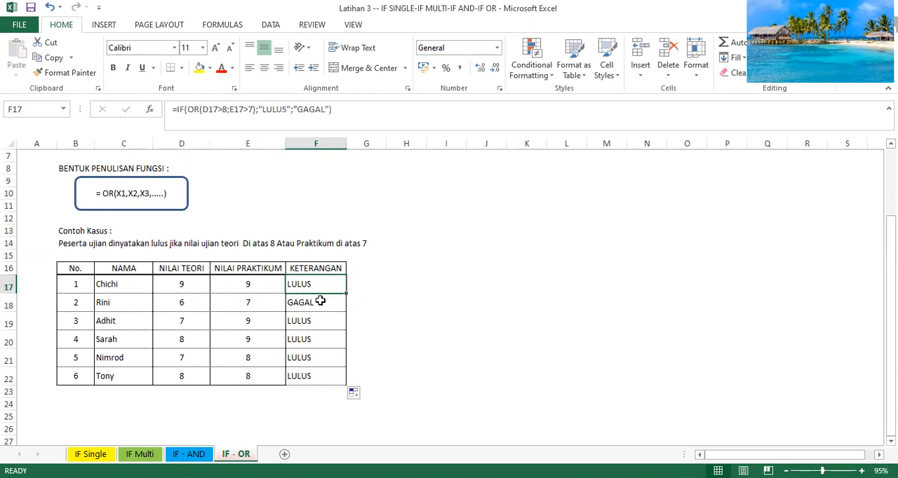
click(320, 302)
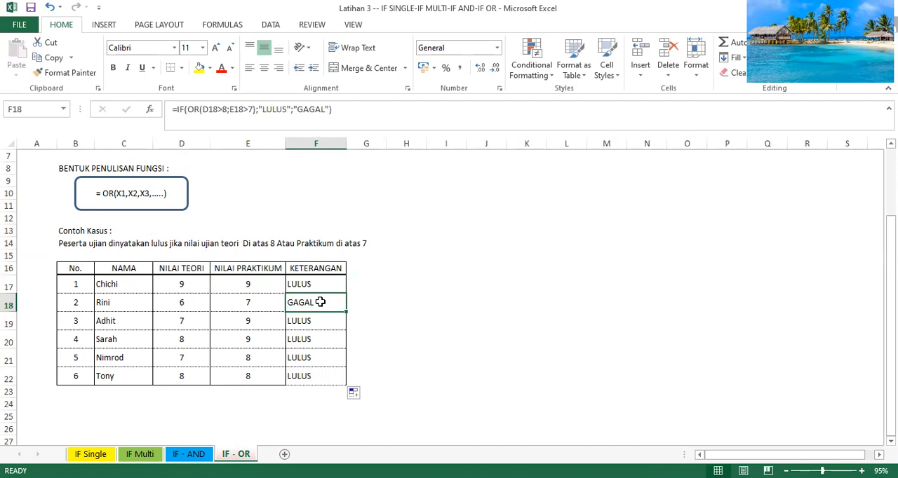
click(197, 303)
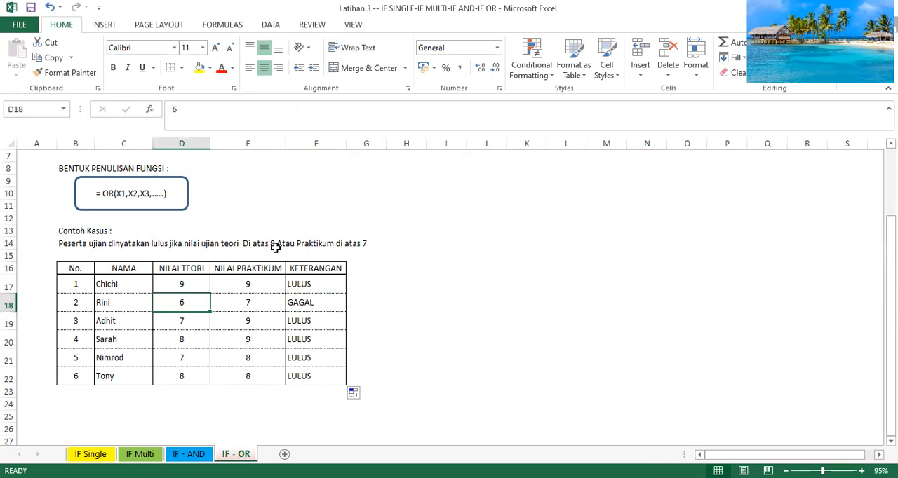
click(255, 304)
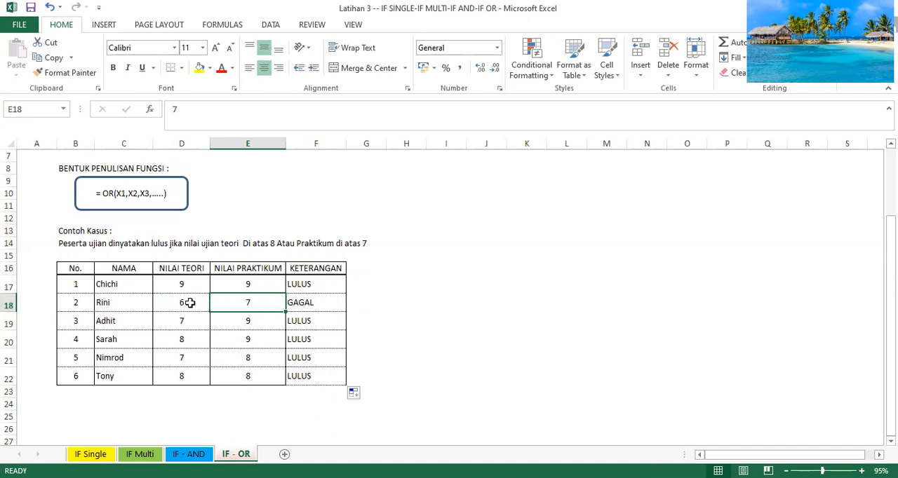
click(274, 242)
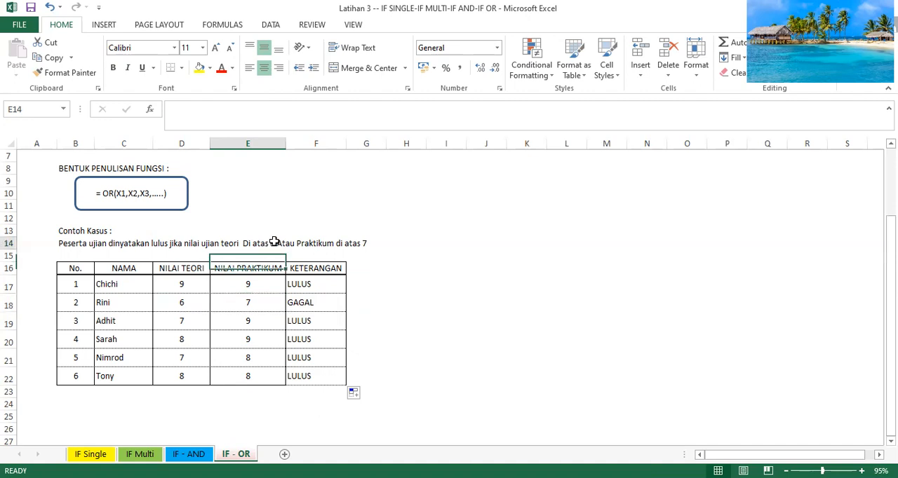
click(346, 243)
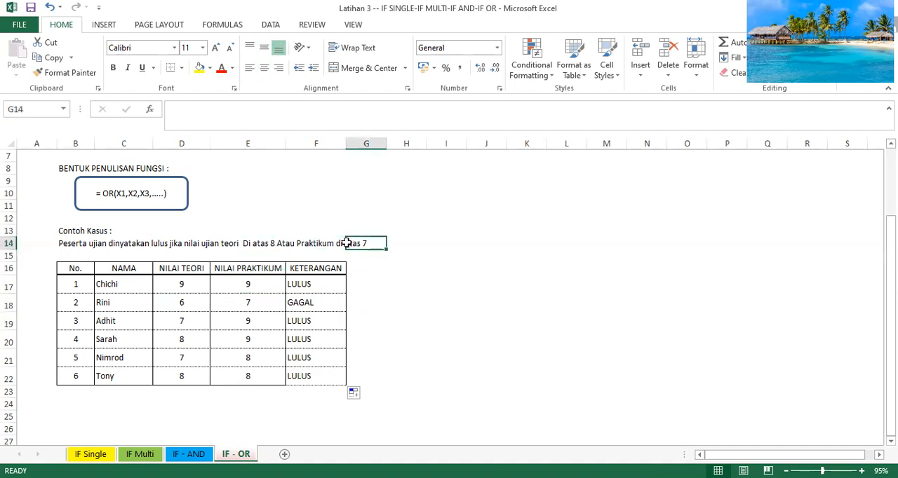
click(183, 301)
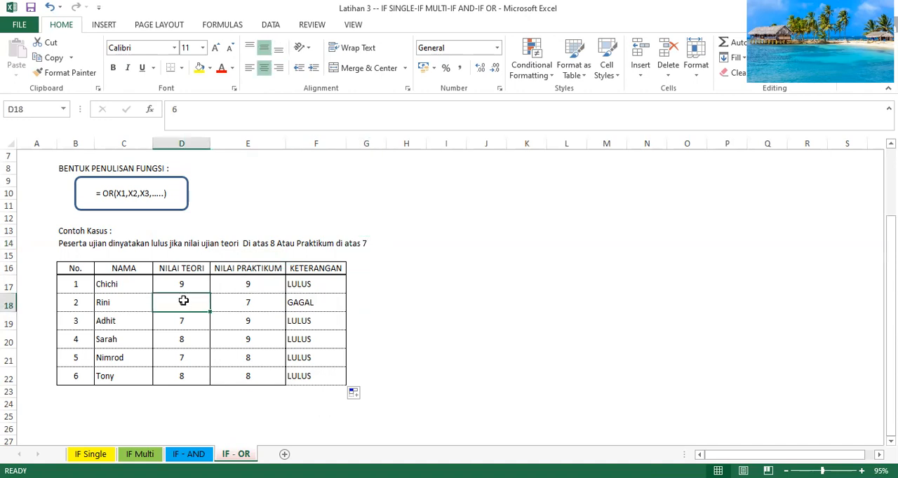
click(241, 299)
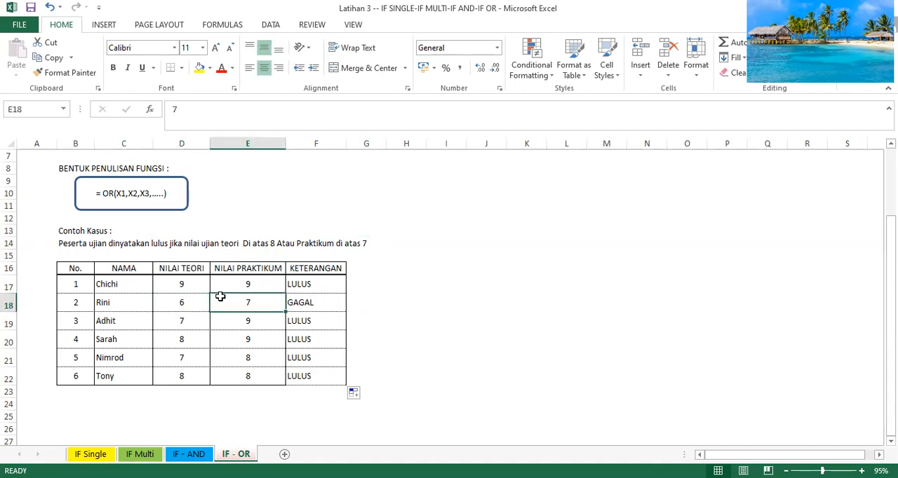
click(302, 305)
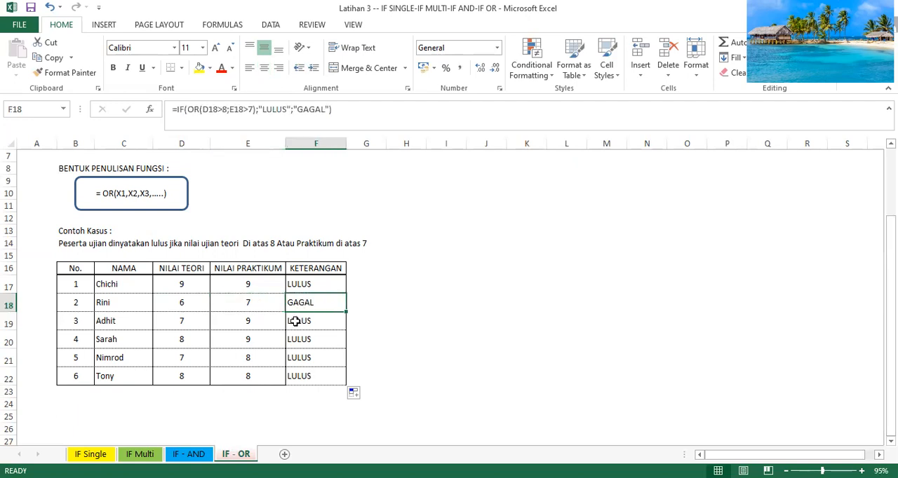
- Compare the theory and practical scores in rows 19 to 21 with their KETERANGAN results
click(296, 322)
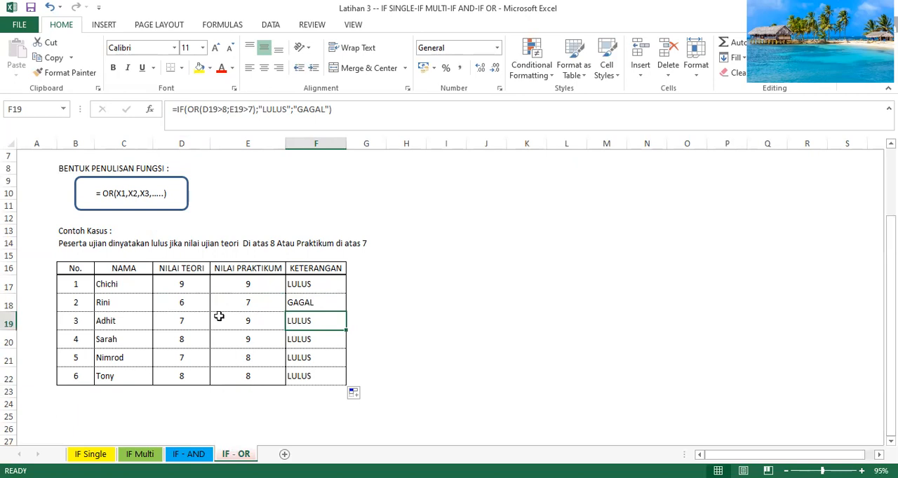
click(184, 323)
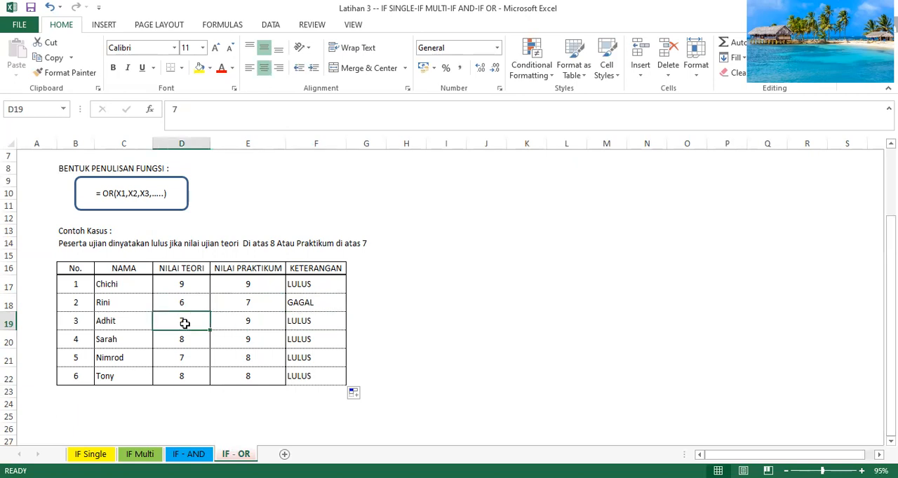
click(247, 323)
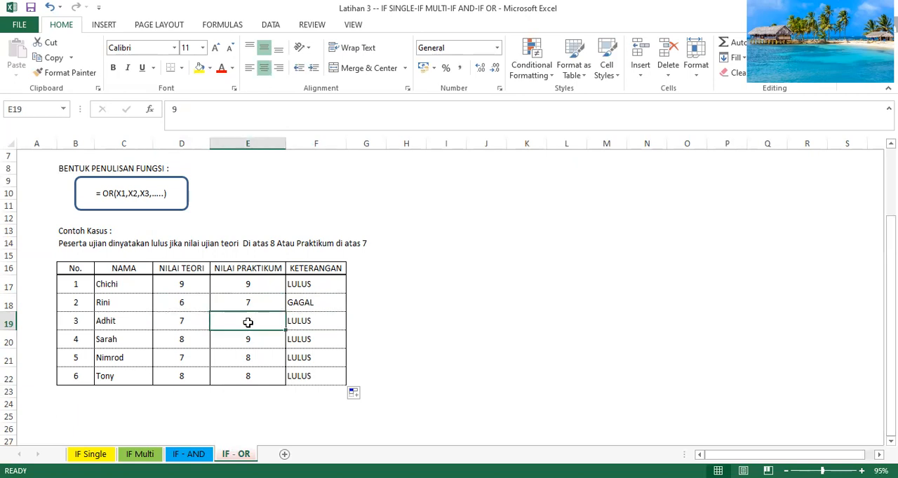
click(310, 320)
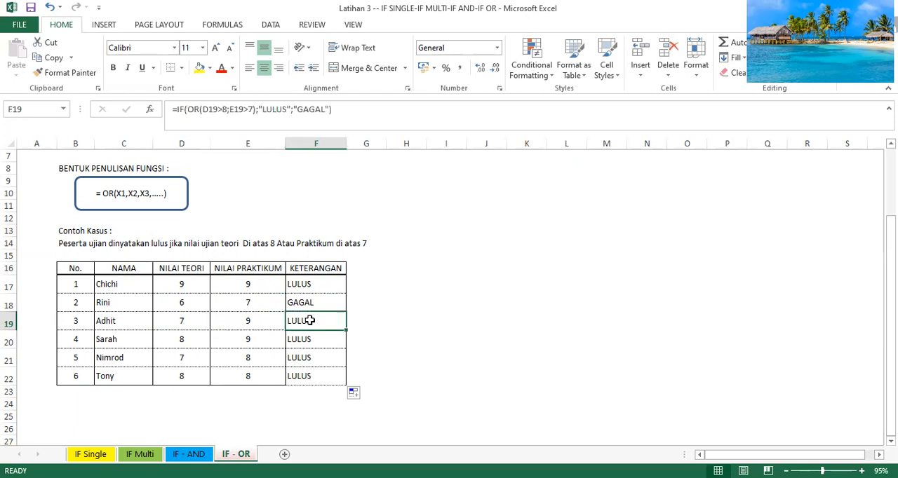
click(171, 341)
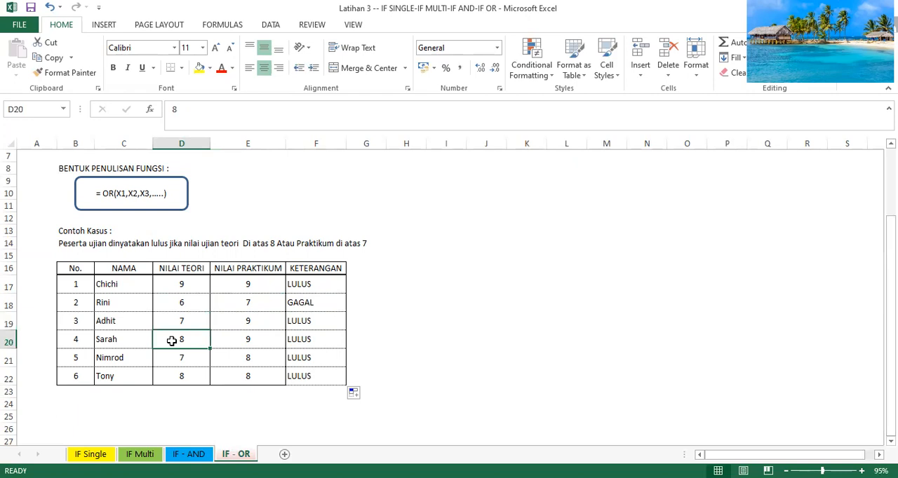
click(242, 341)
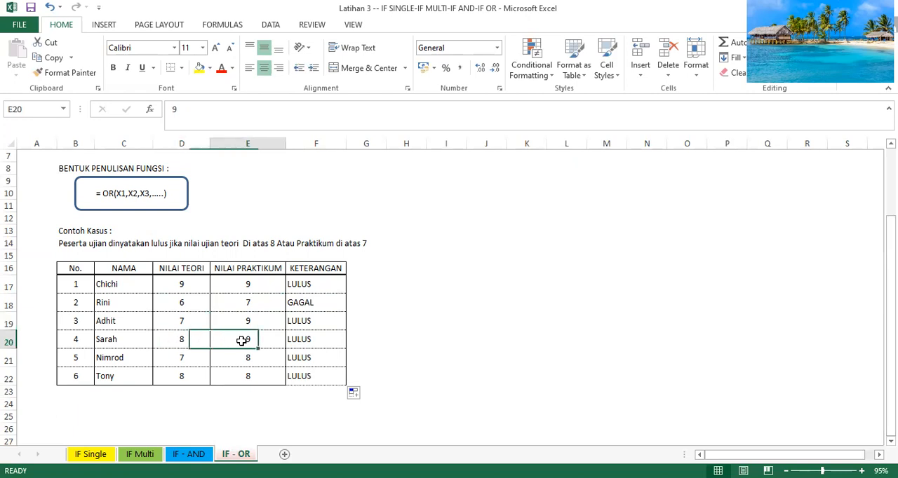
click(298, 340)
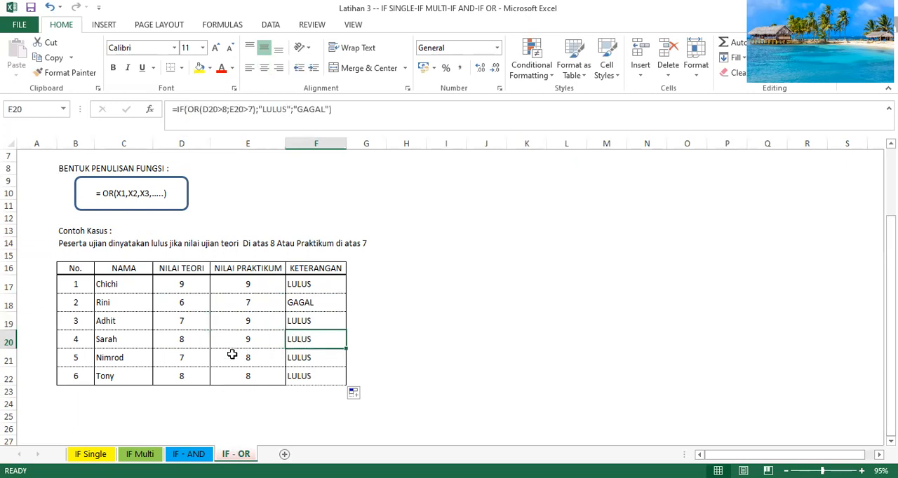
click(184, 360)
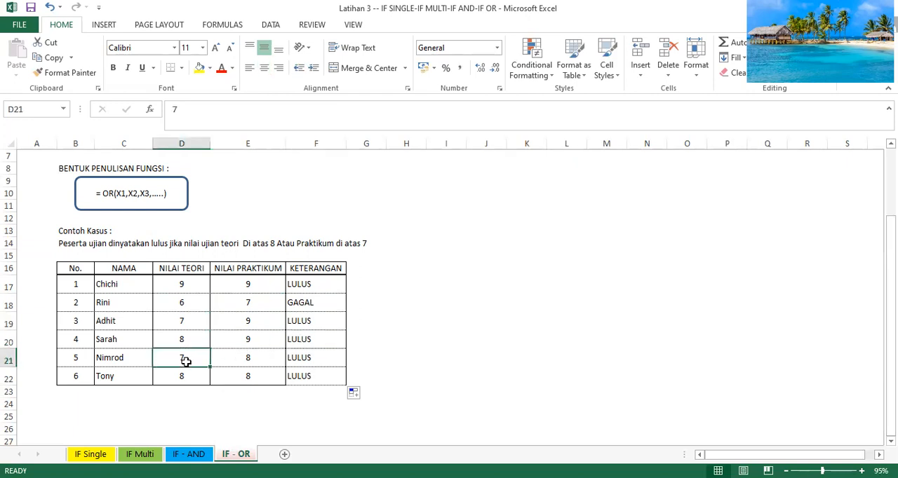
click(248, 357)
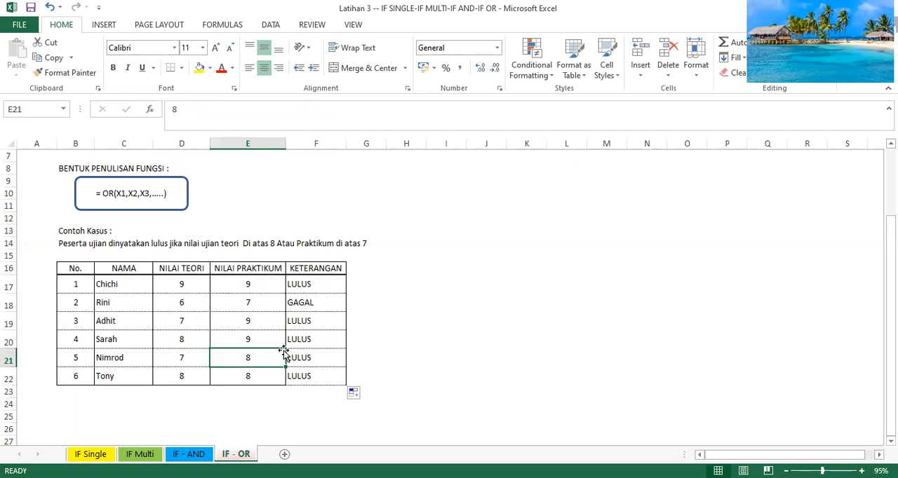